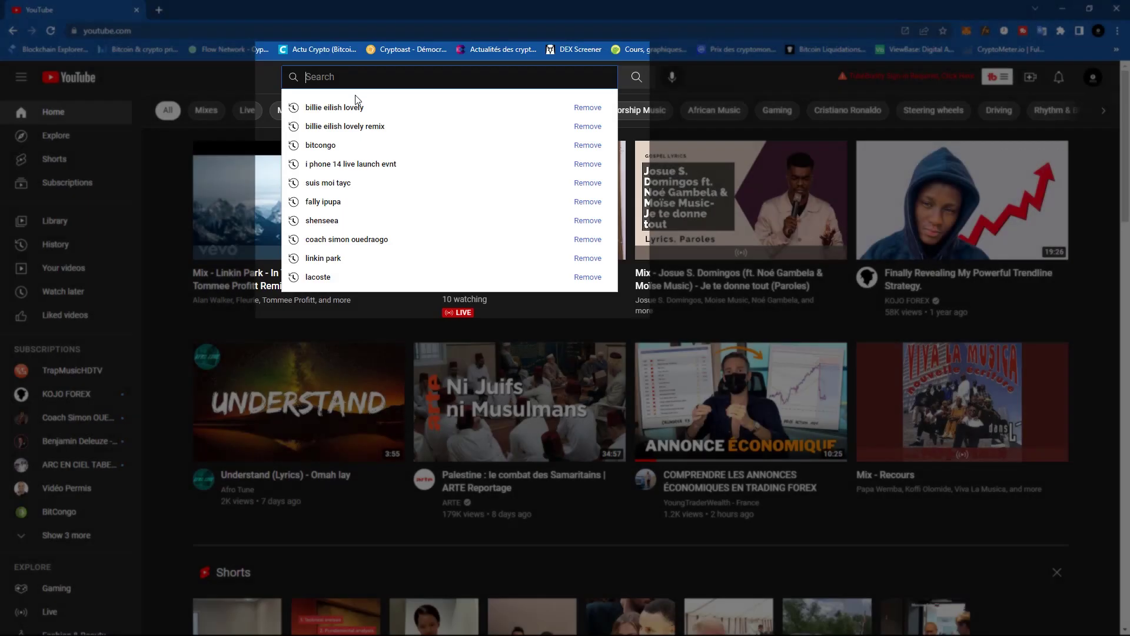
Step: Search YouTube for bitcongo and subscribe to the BitCongo channel
text(bit)
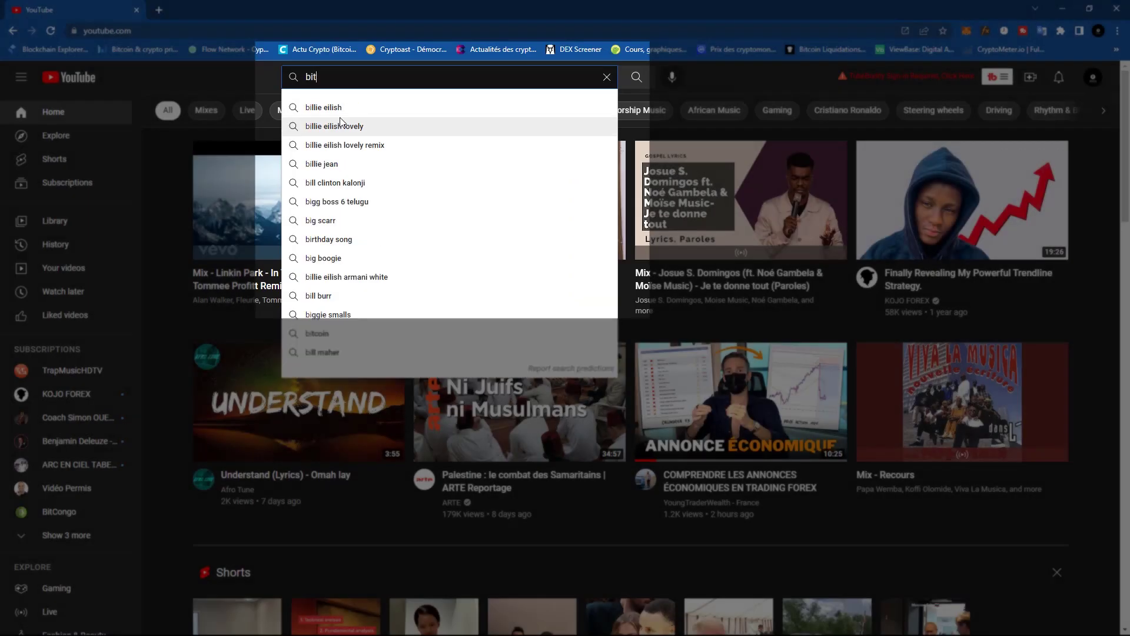
text(congo)
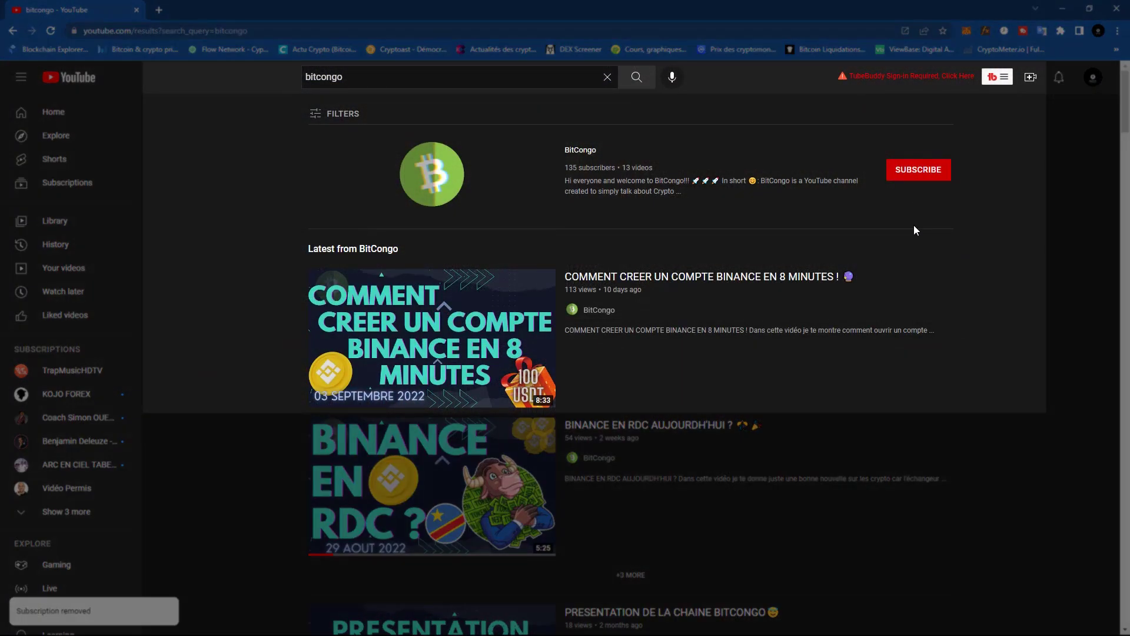
click(917, 176)
click(942, 170)
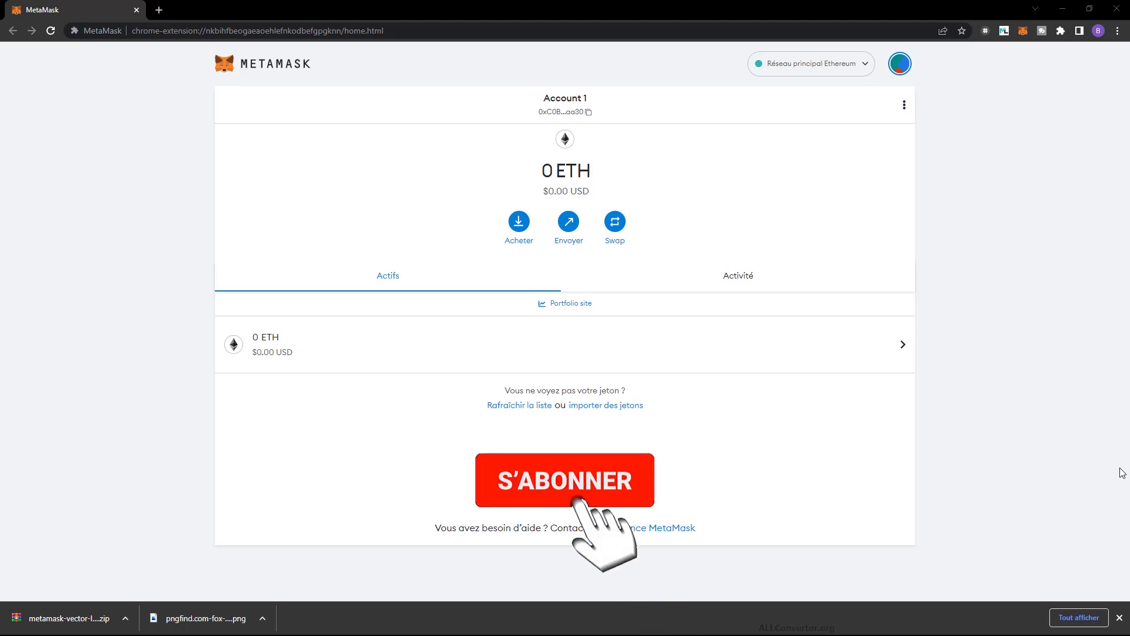
Step: Dismiss the downloads bar and highlight the ETH balance of Account 1 in the MetaMask wallet
click(1119, 618)
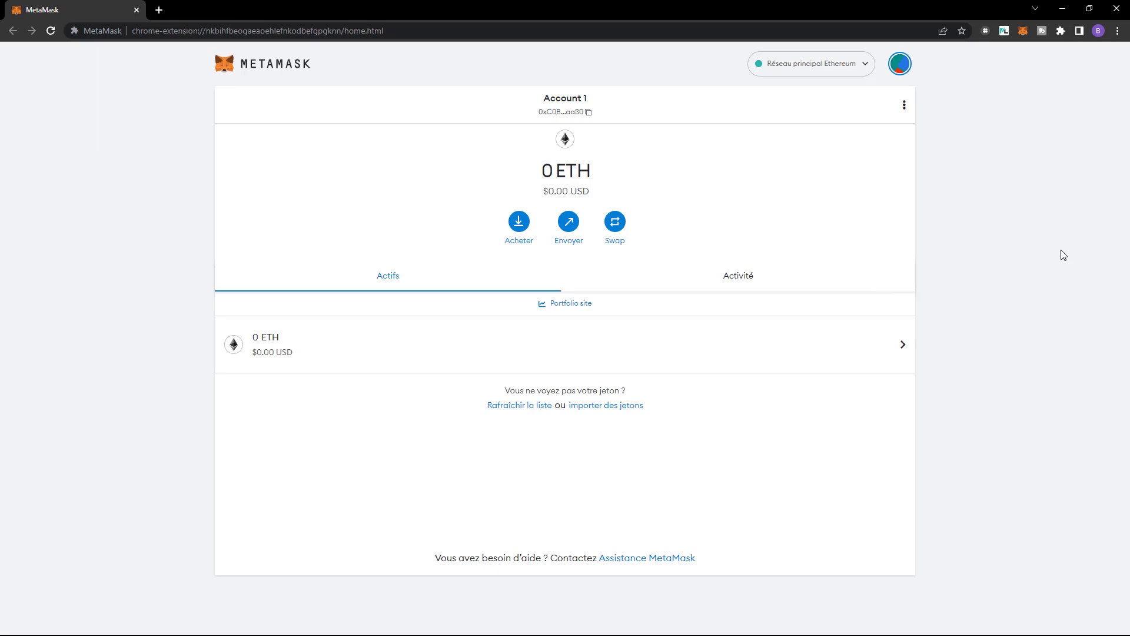
drag(539, 177, 600, 176)
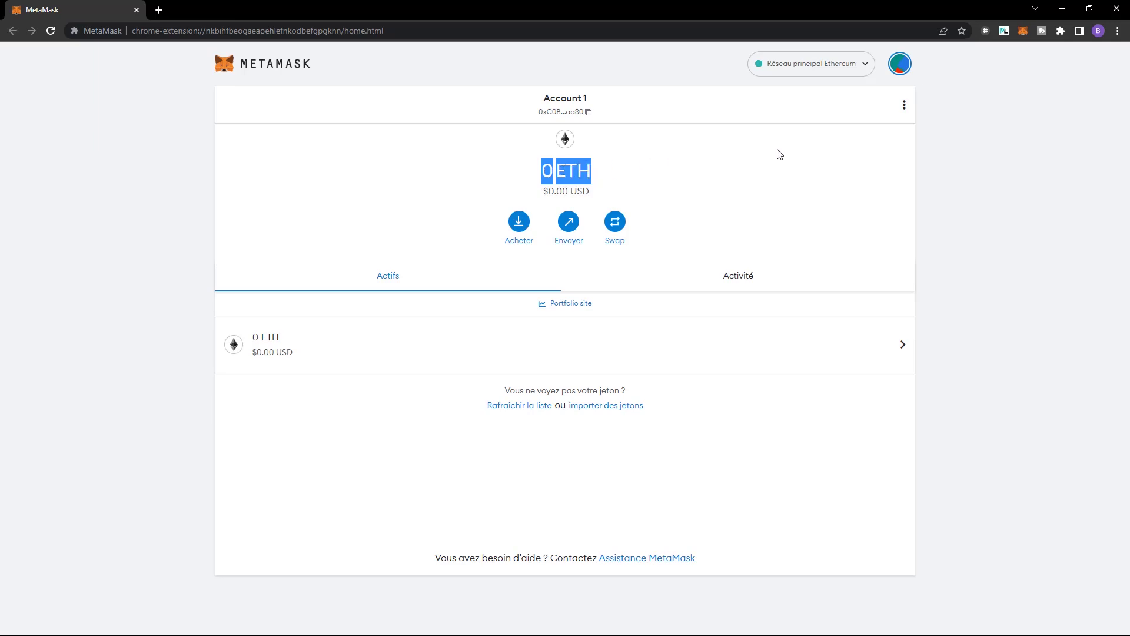
click(538, 190)
drag(519, 166, 656, 169)
click(657, 169)
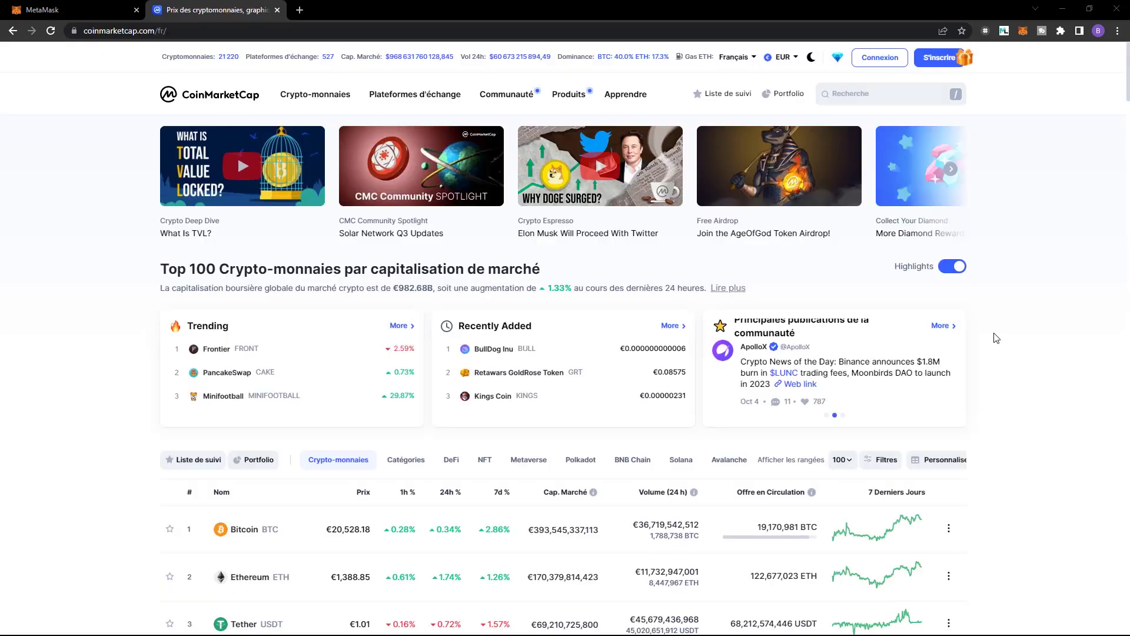
Step: Open the XRP page from CoinMarketCap's cryptocurrency list and inspect its contracts, including the additional ones
scroll(996, 338, down, 9)
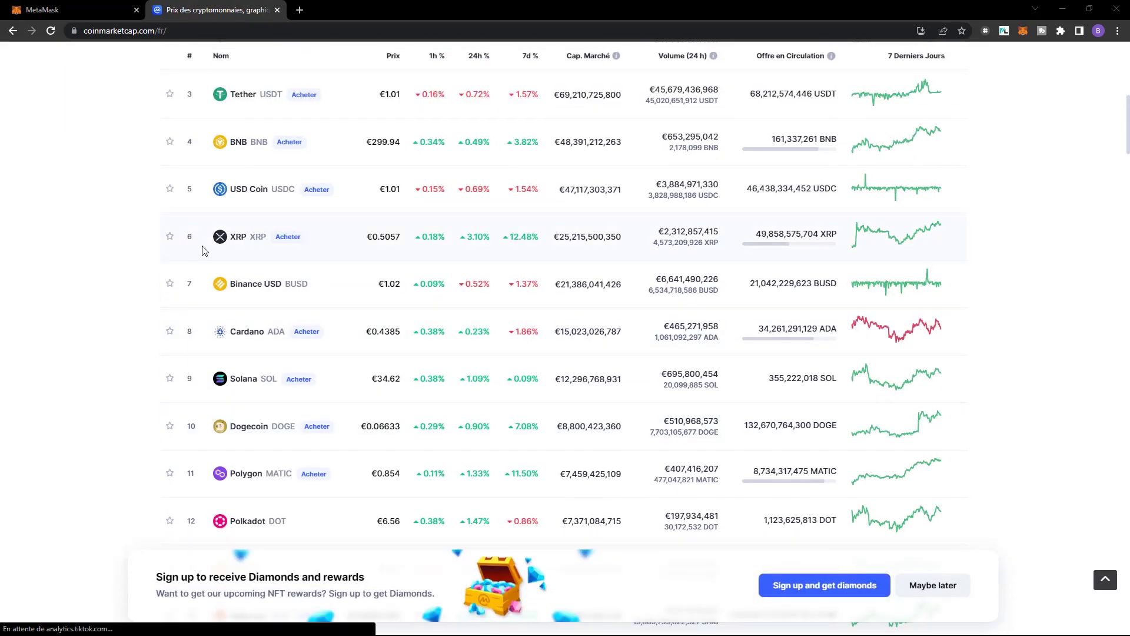
click(233, 245)
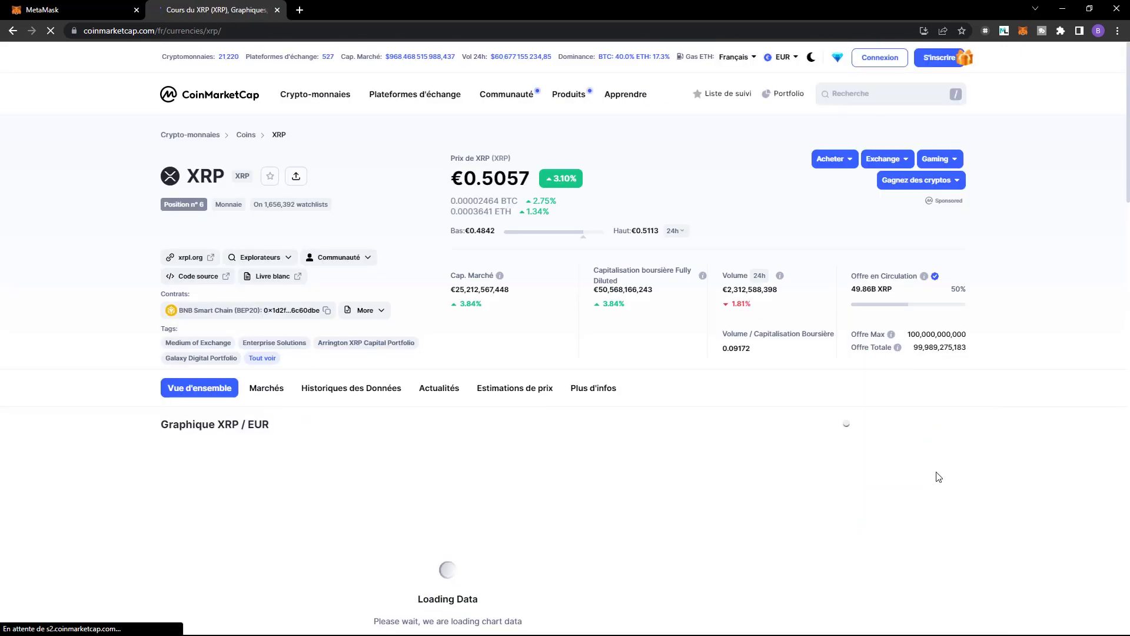
drag(159, 297, 215, 296)
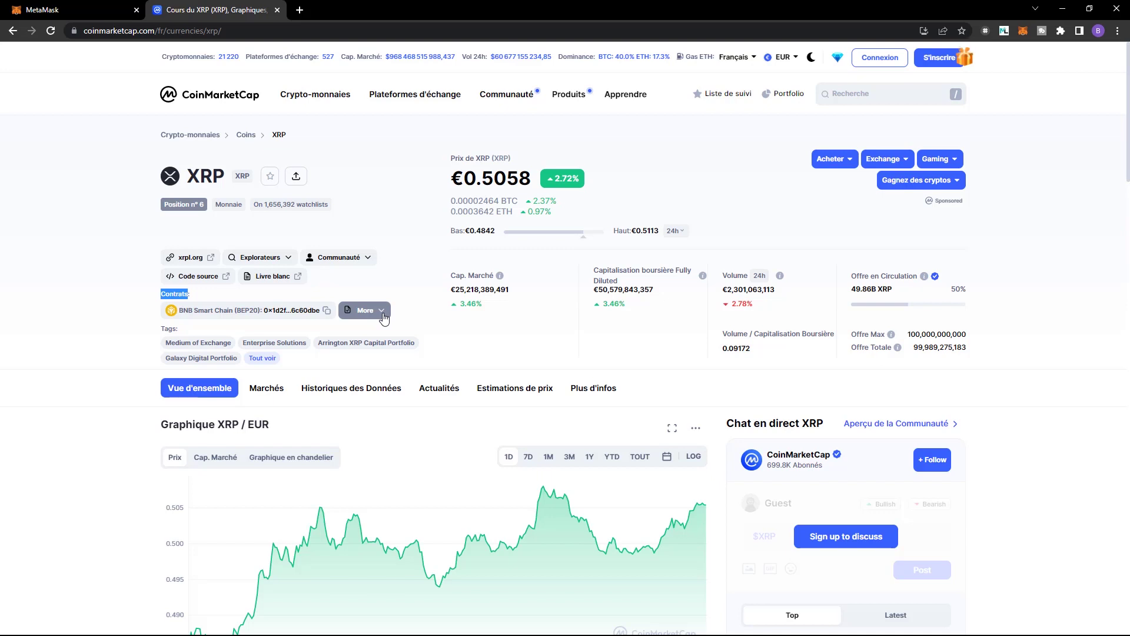
click(384, 318)
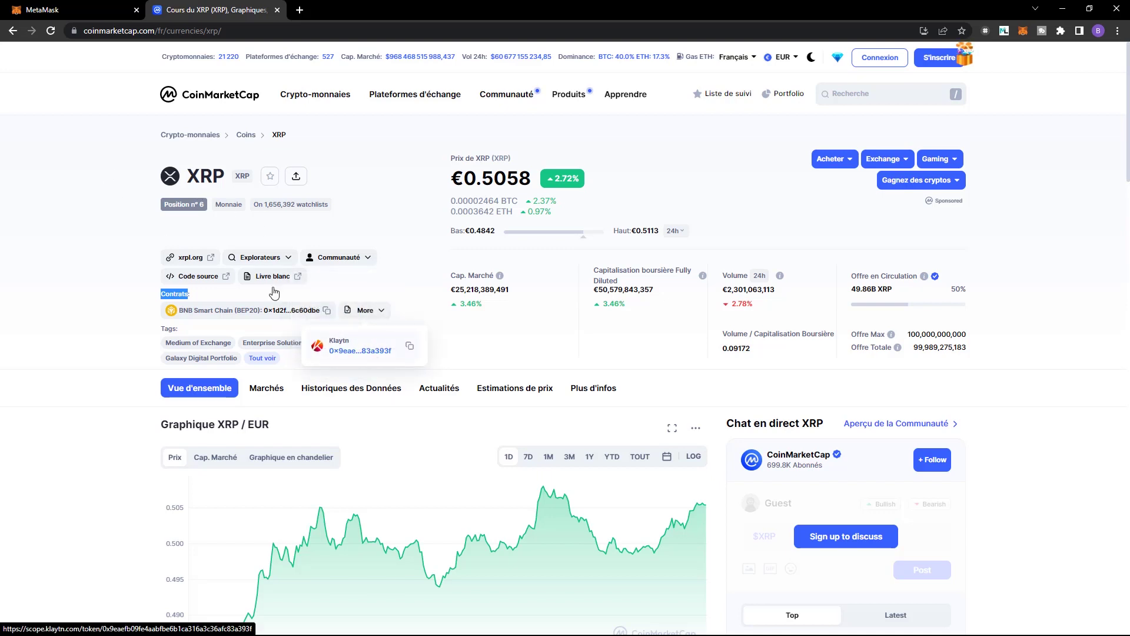
click(384, 169)
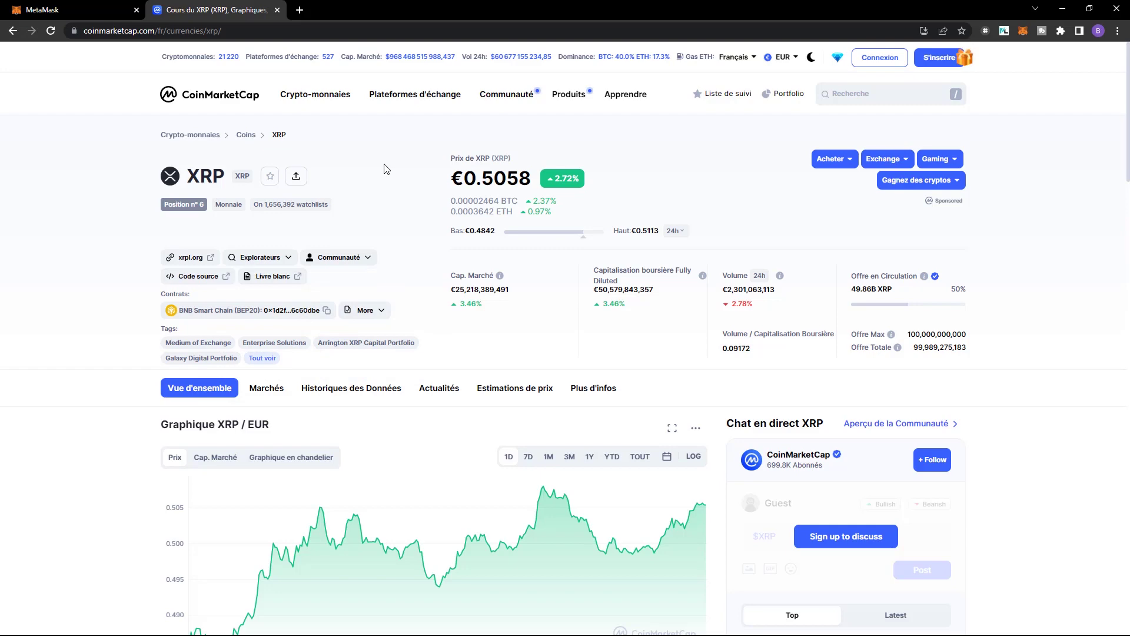
Step: Set the display currency to United States Dollar and return to the cryptocurrency list
click(783, 56)
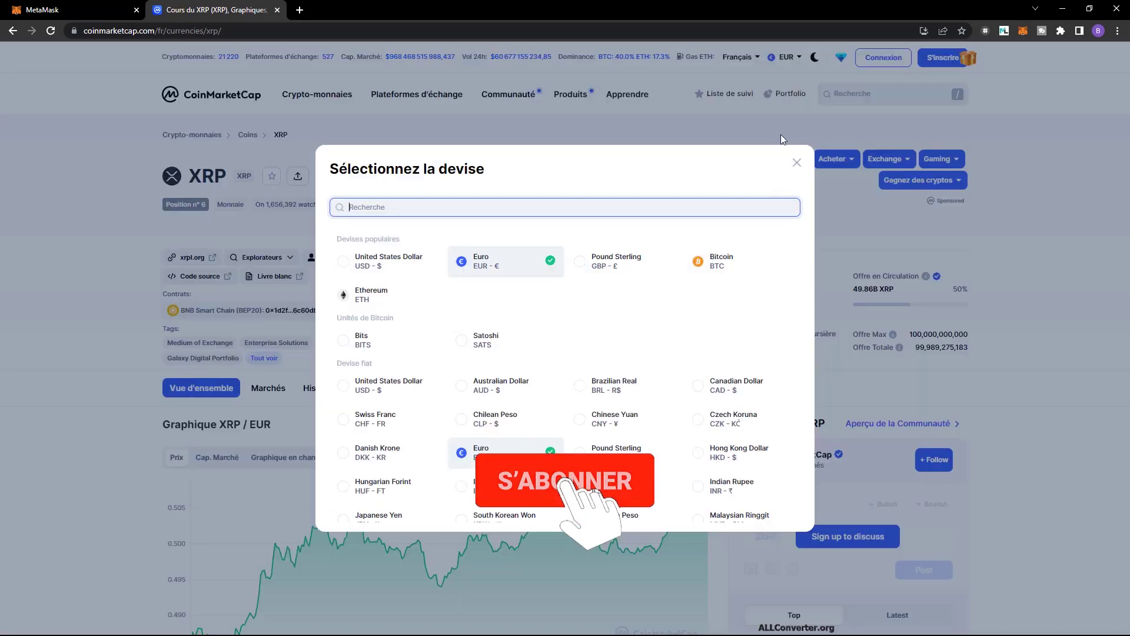
click(380, 261)
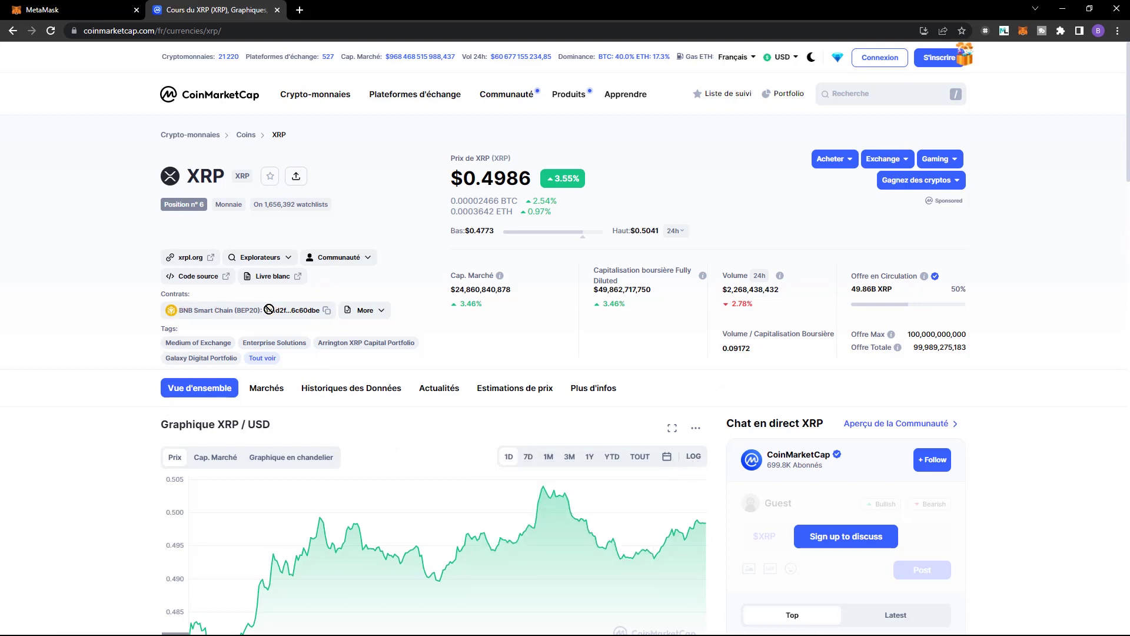
click(13, 31)
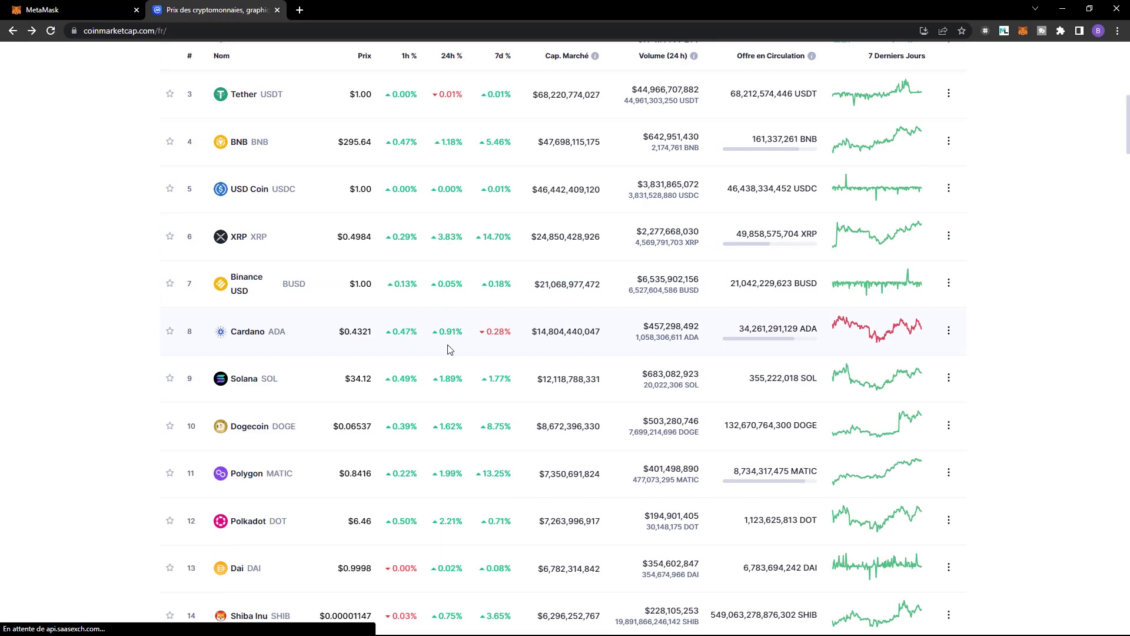
Step: Open the Polygon (MATIC) page from the cryptocurrency list and highlight its contracts section
scroll(318, 324, down, 3)
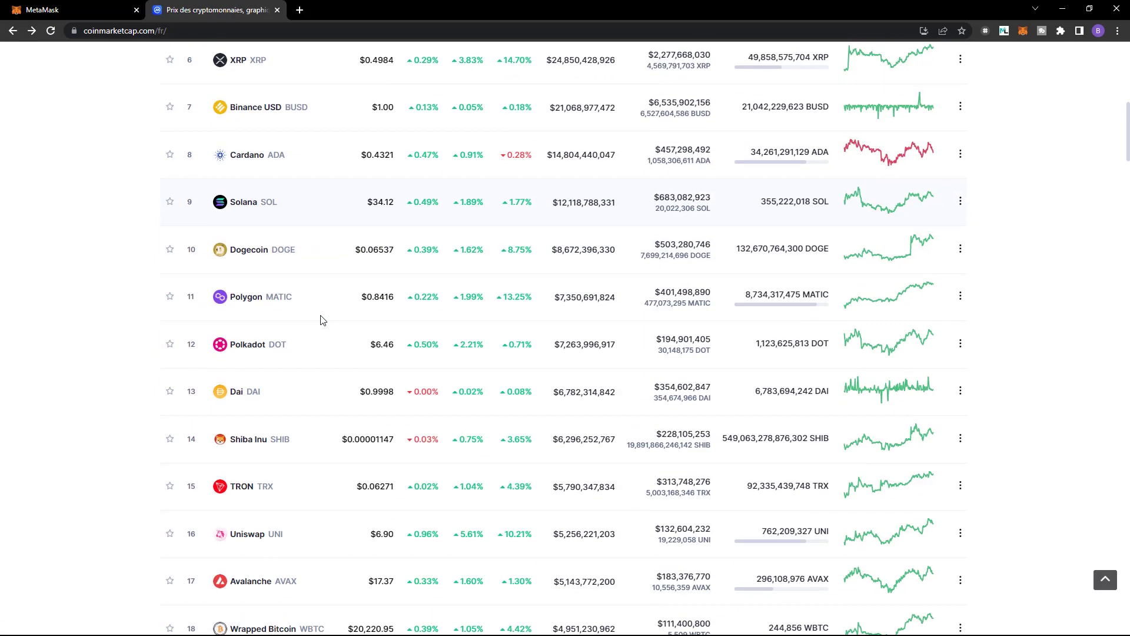
click(243, 297)
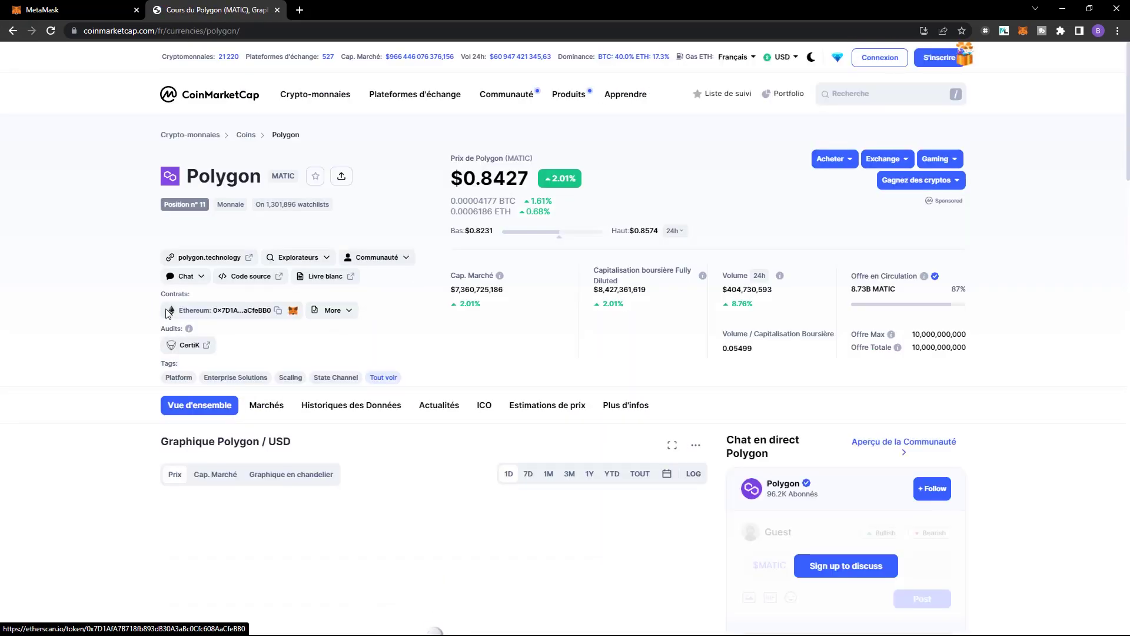
double_click(174, 293)
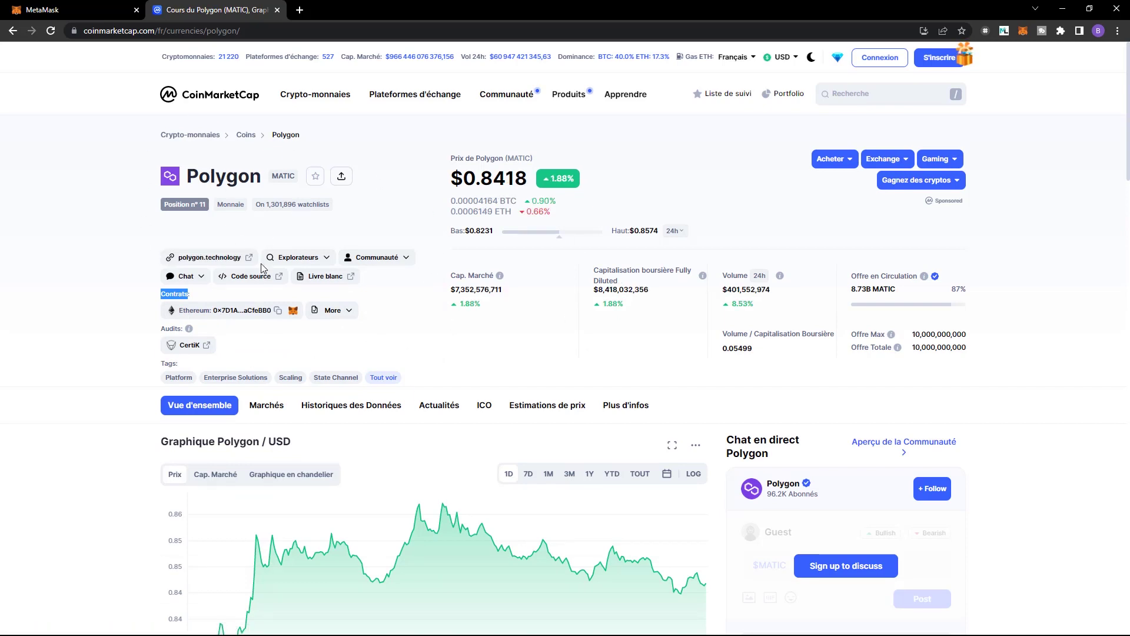
Step: Add the MATIC token to MetaMask from Polygon's Ethereum contract entry and check the wallet's asset list
click(39, 7)
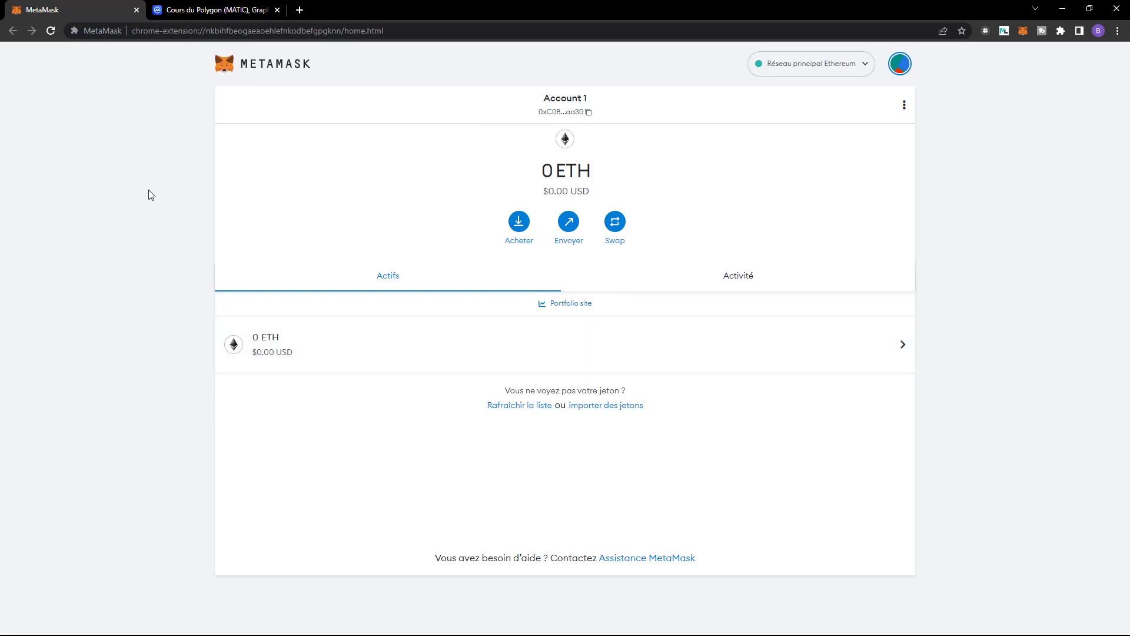
click(184, 6)
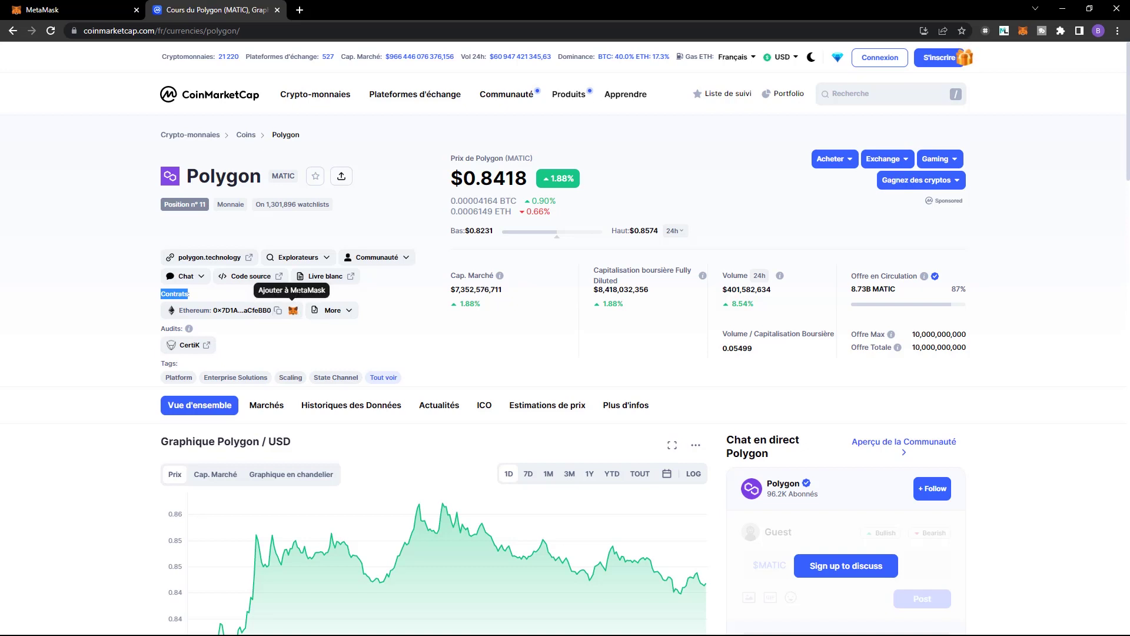
click(293, 311)
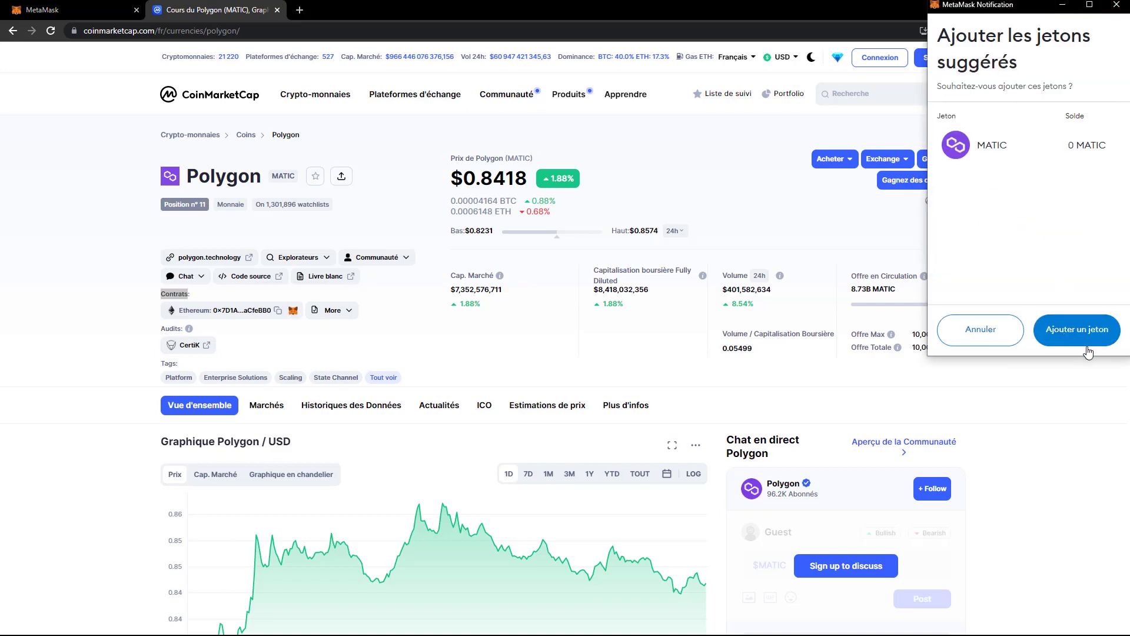
click(1077, 330)
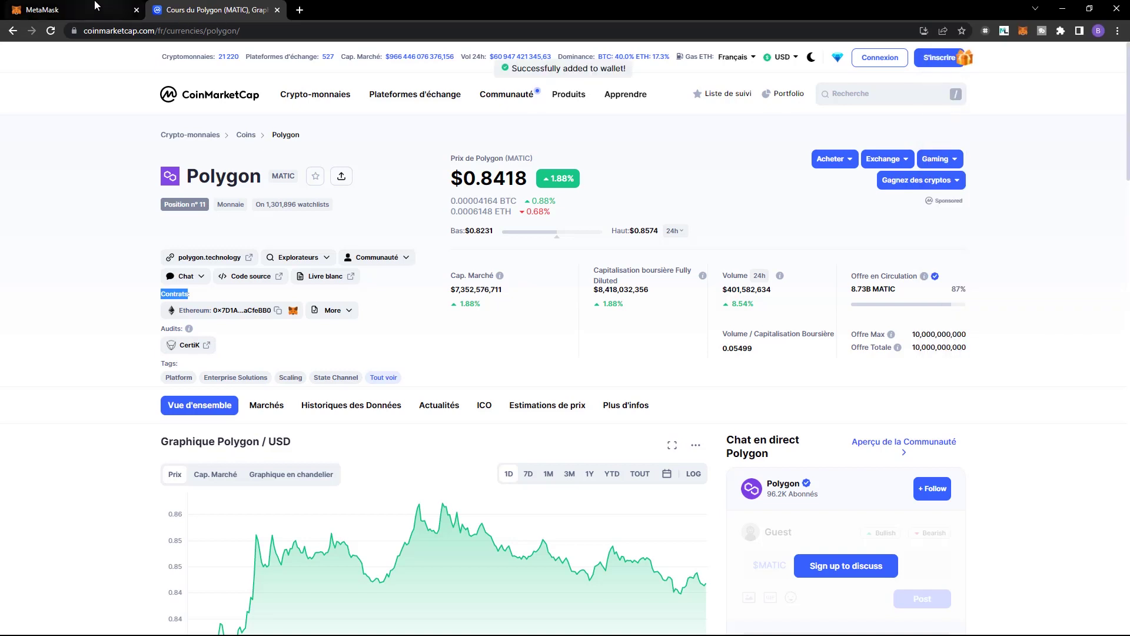
click(94, 5)
mouse_move(232, 419)
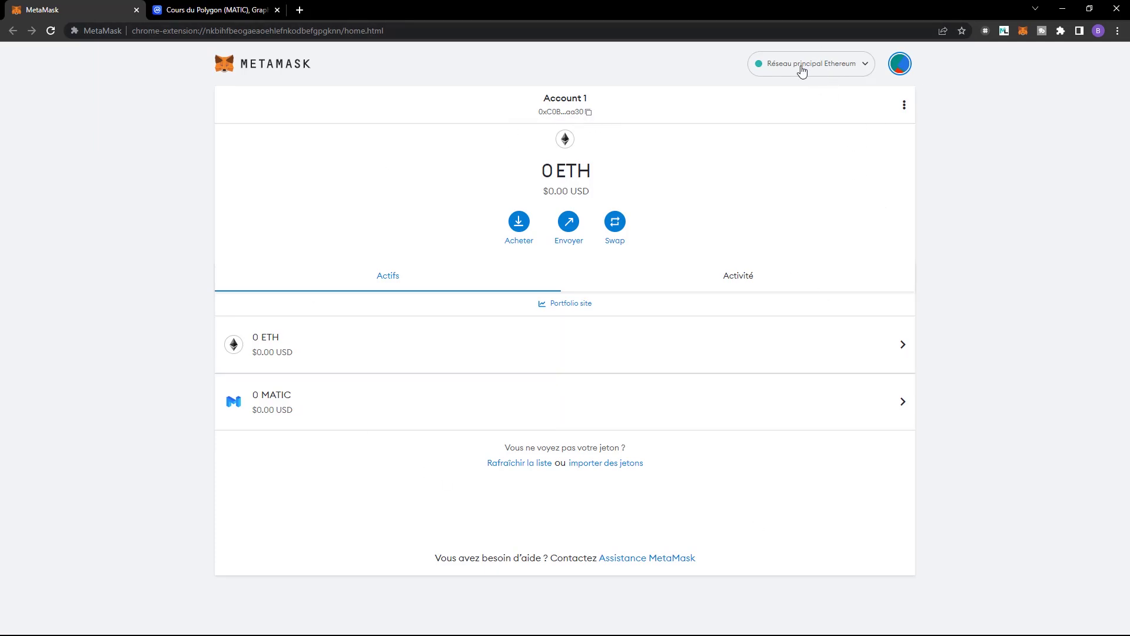
click(857, 76)
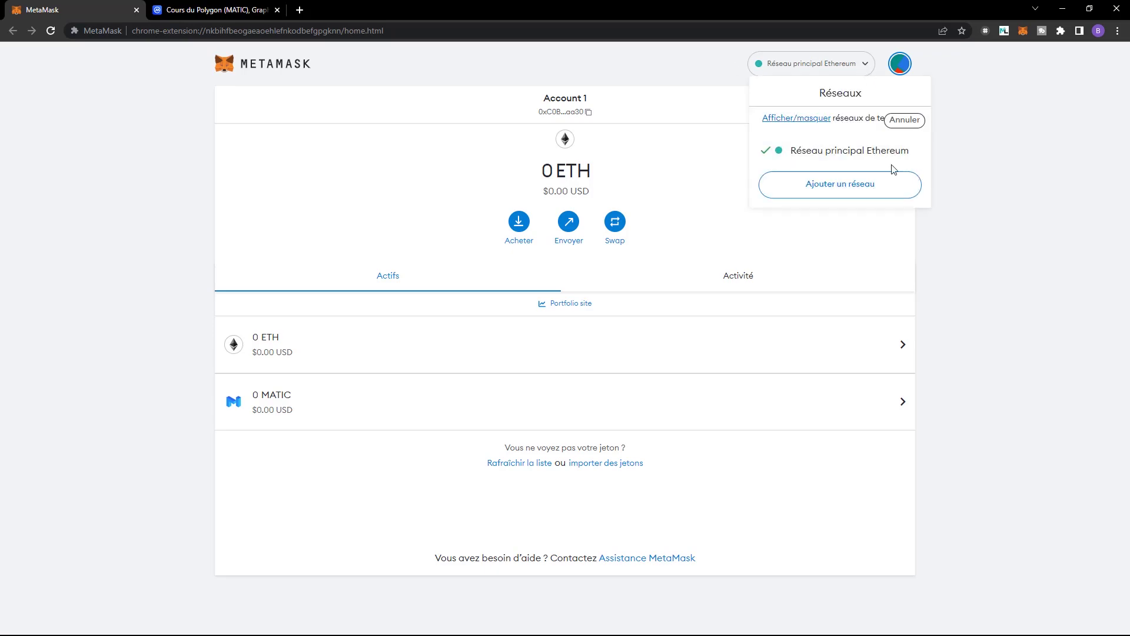
click(845, 184)
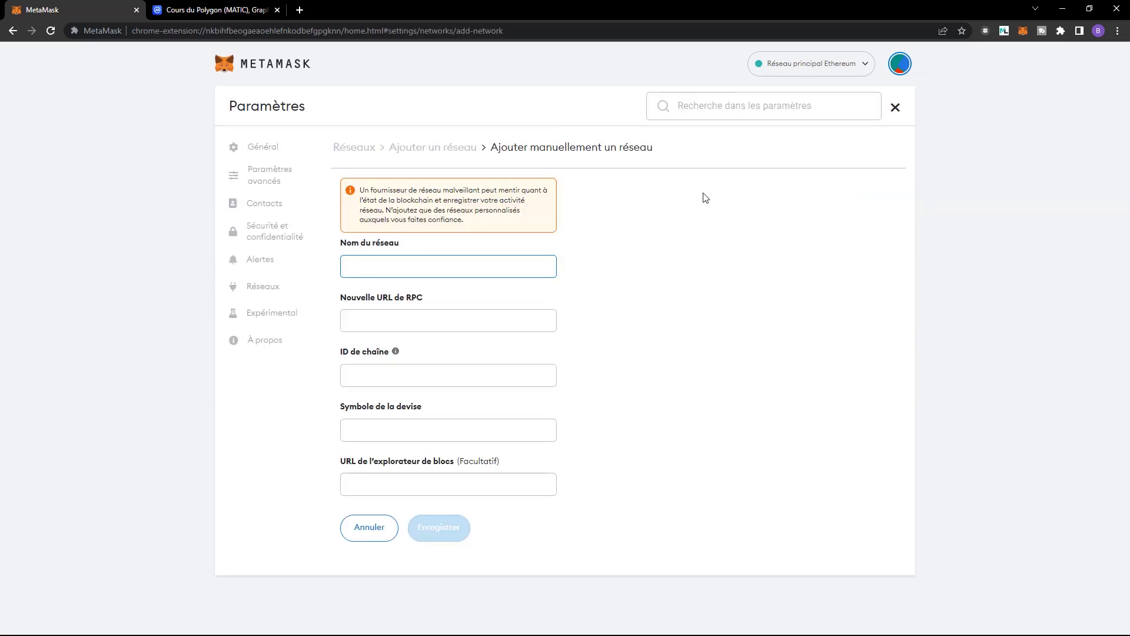
click(447, 267)
text(Smart chain)
click(424, 320)
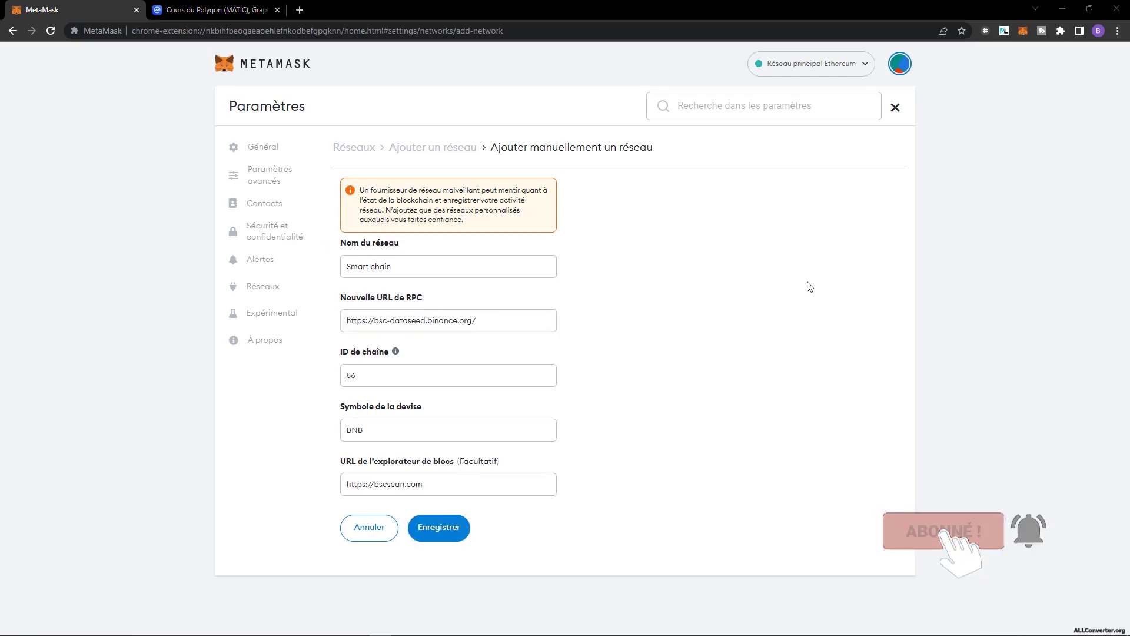
Step: Review and save the Smart chain network, and acknowledge the notice about switching to it
drag(340, 246, 560, 482)
click(707, 447)
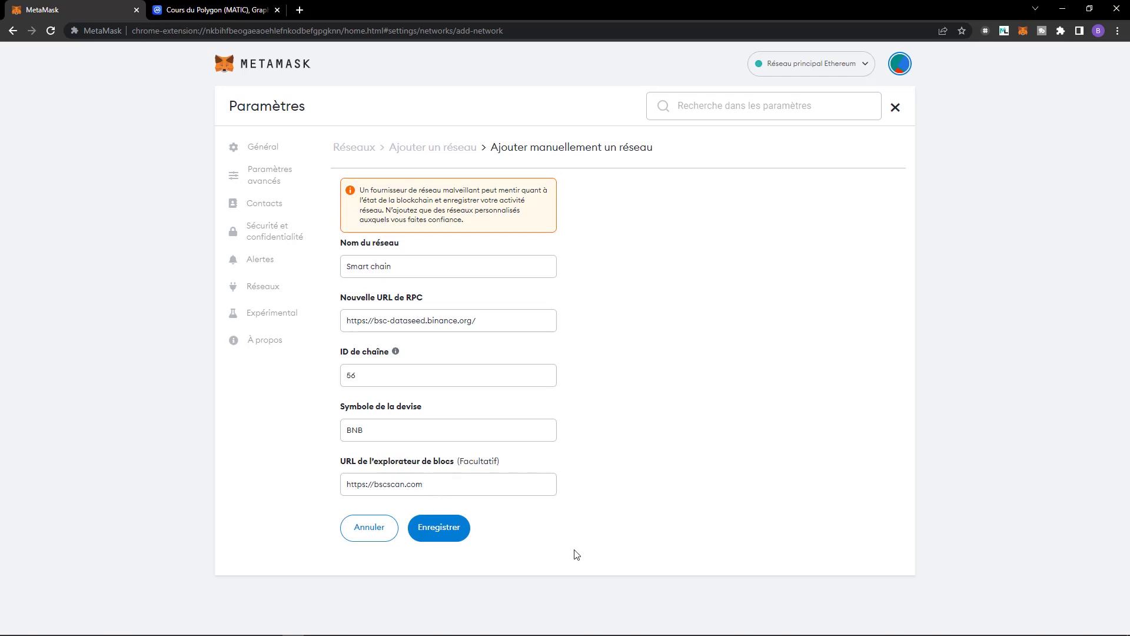
click(443, 537)
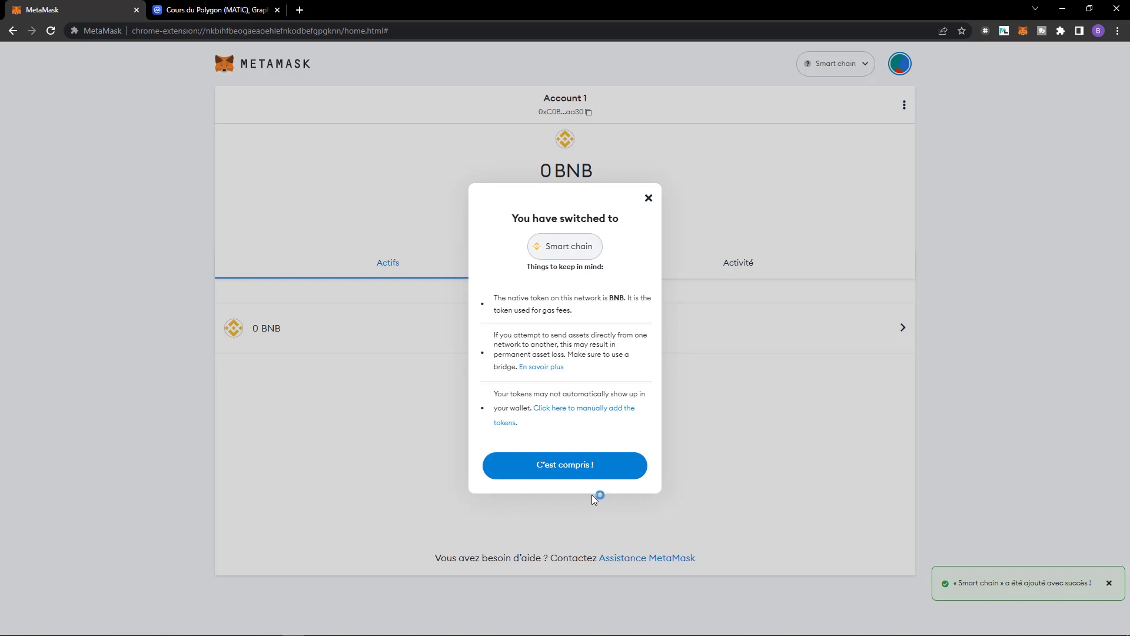
click(586, 474)
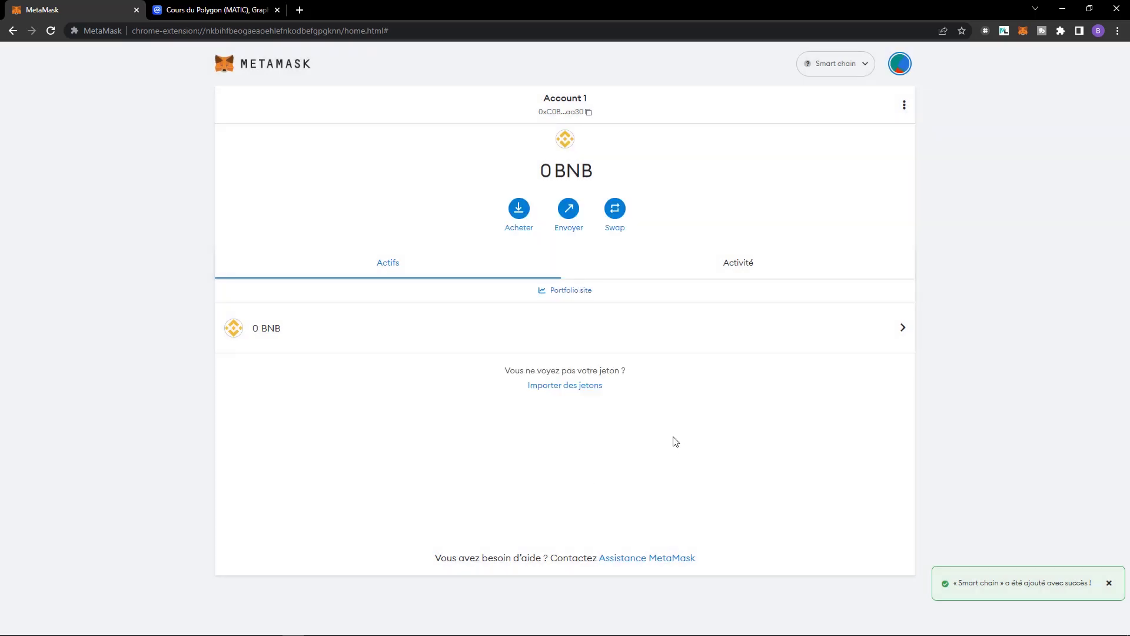
Step: Return to CoinMarketCap's cryptocurrency list, open the XRP page, and open its BNB Smart Chain (BEP20) contract on BscScan
click(212, 7)
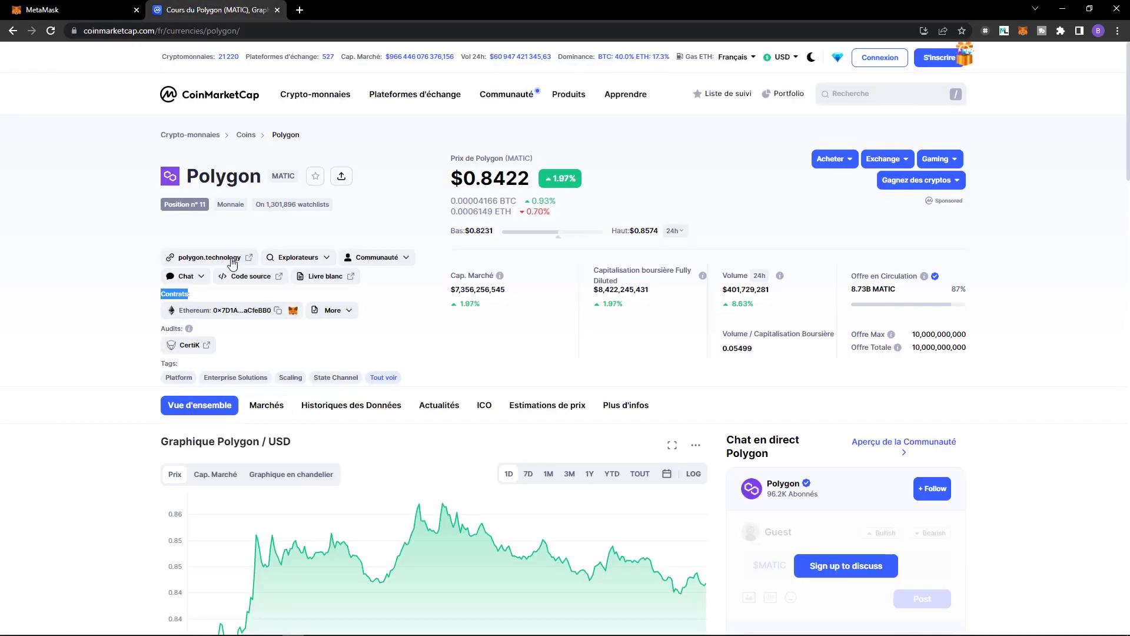
key(alt+Left)
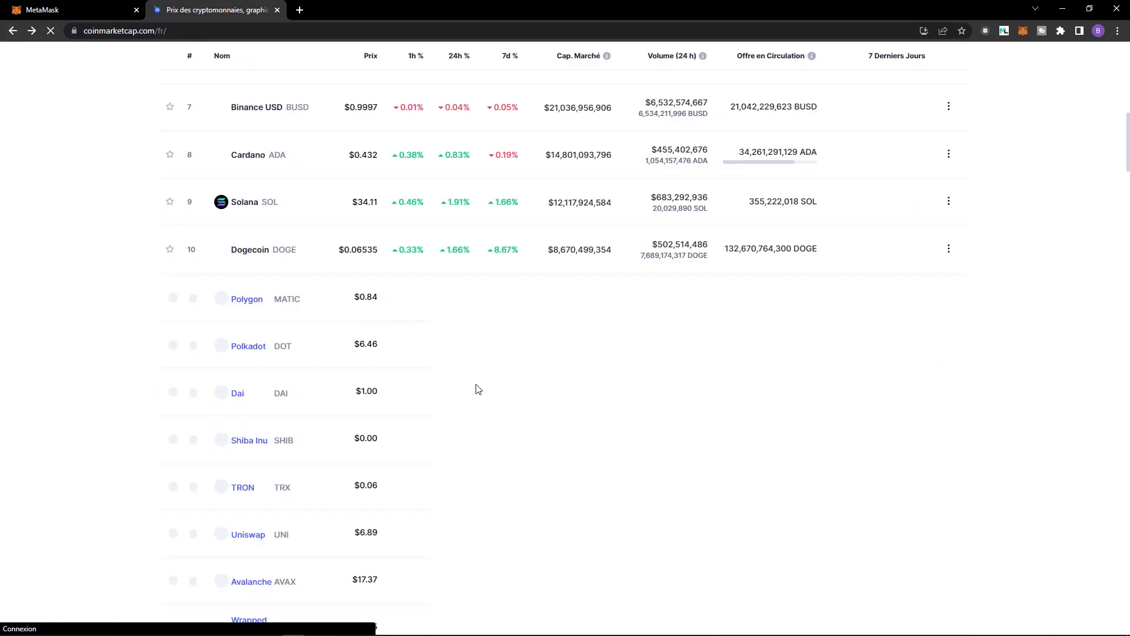
scroll(330, 367, up, 4)
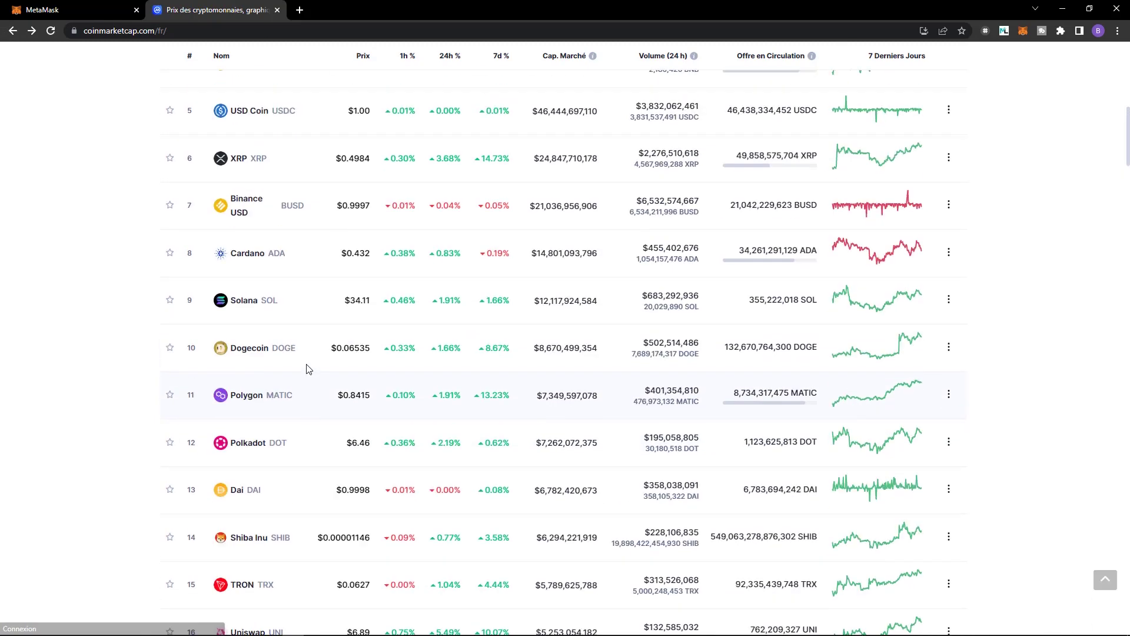
scroll(322, 366, up, 3)
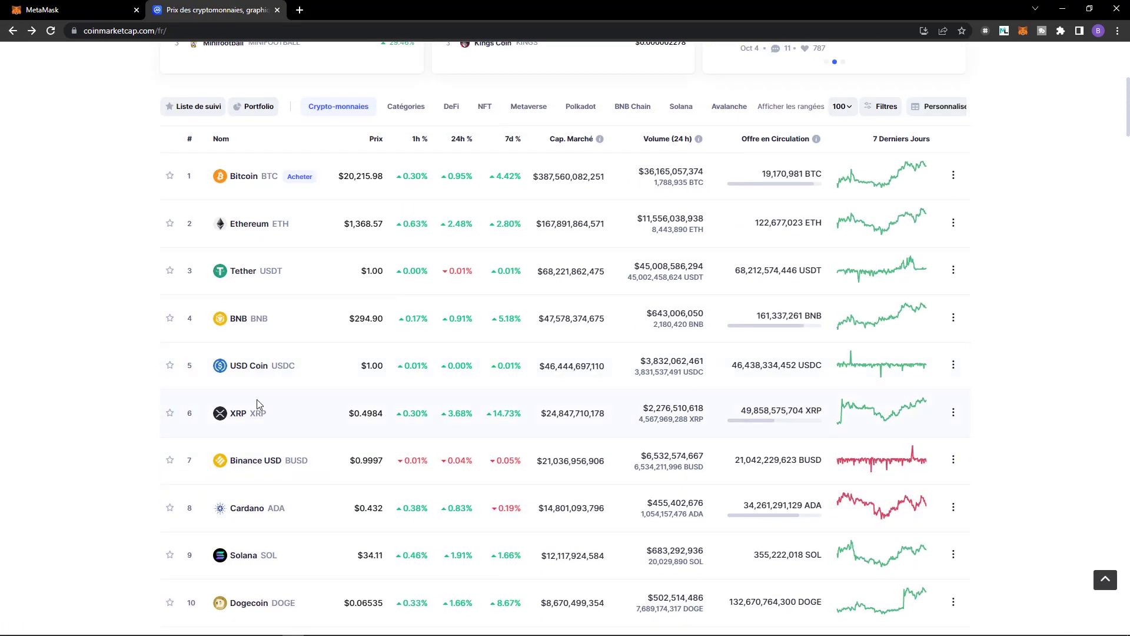
click(245, 411)
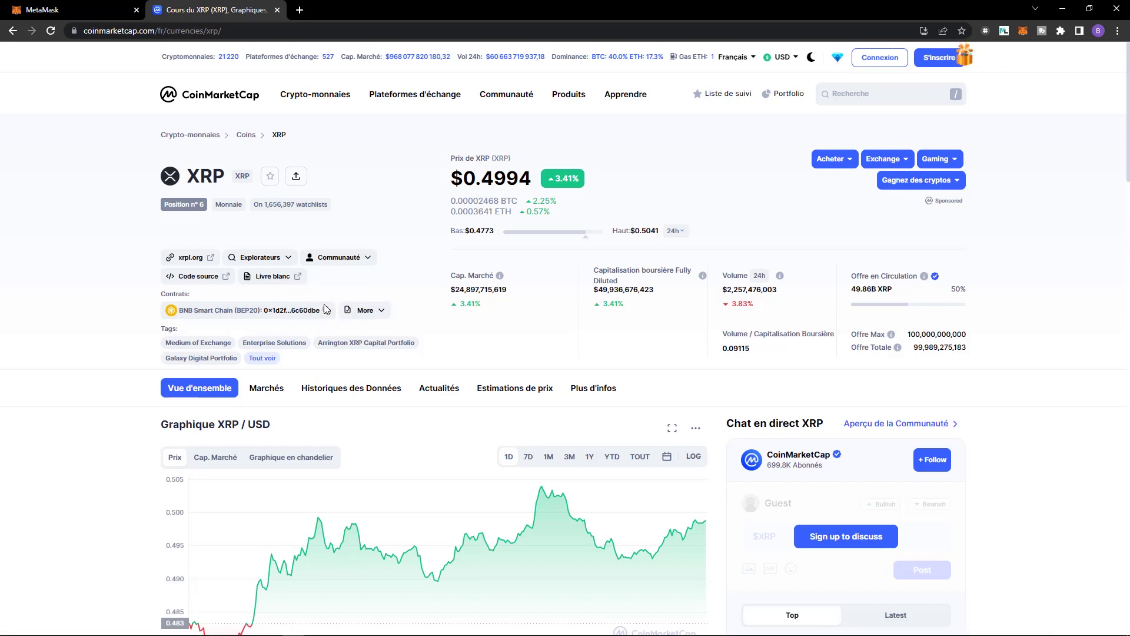
click(206, 318)
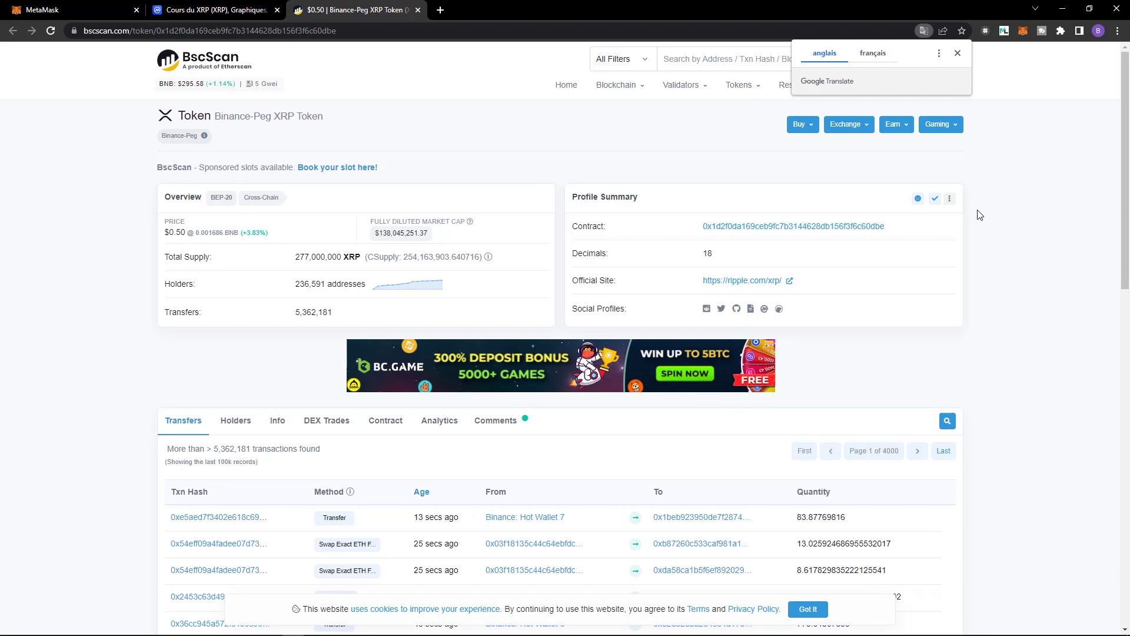
Step: Add the Binance-Peg XRP token from BscScan to the MetaMask wallet and check the wallet's asset list
click(950, 198)
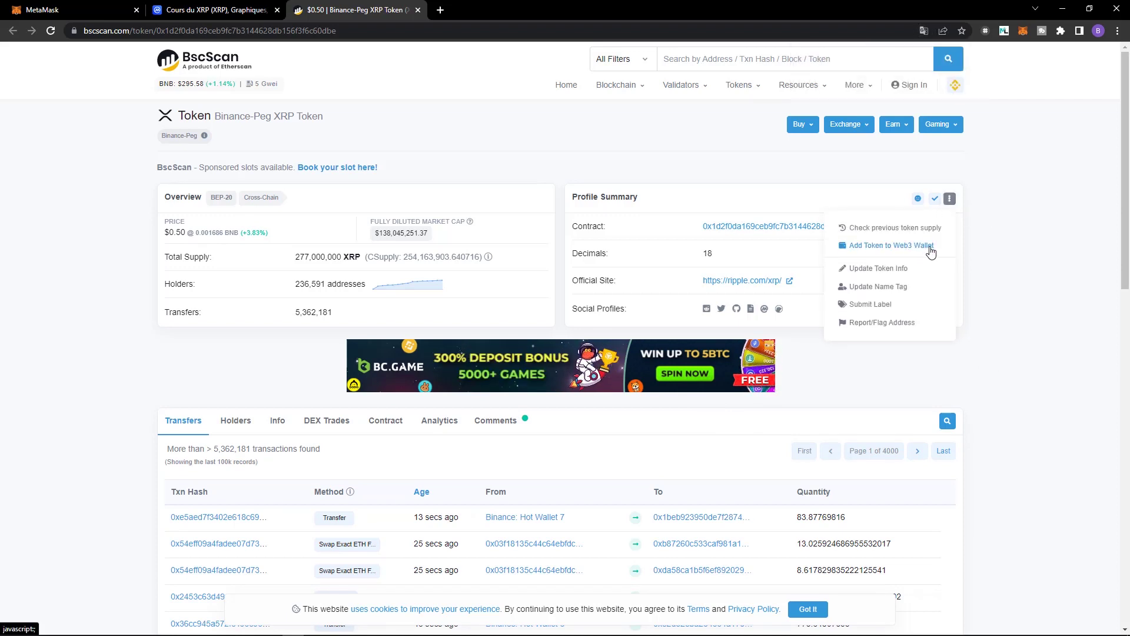
click(889, 248)
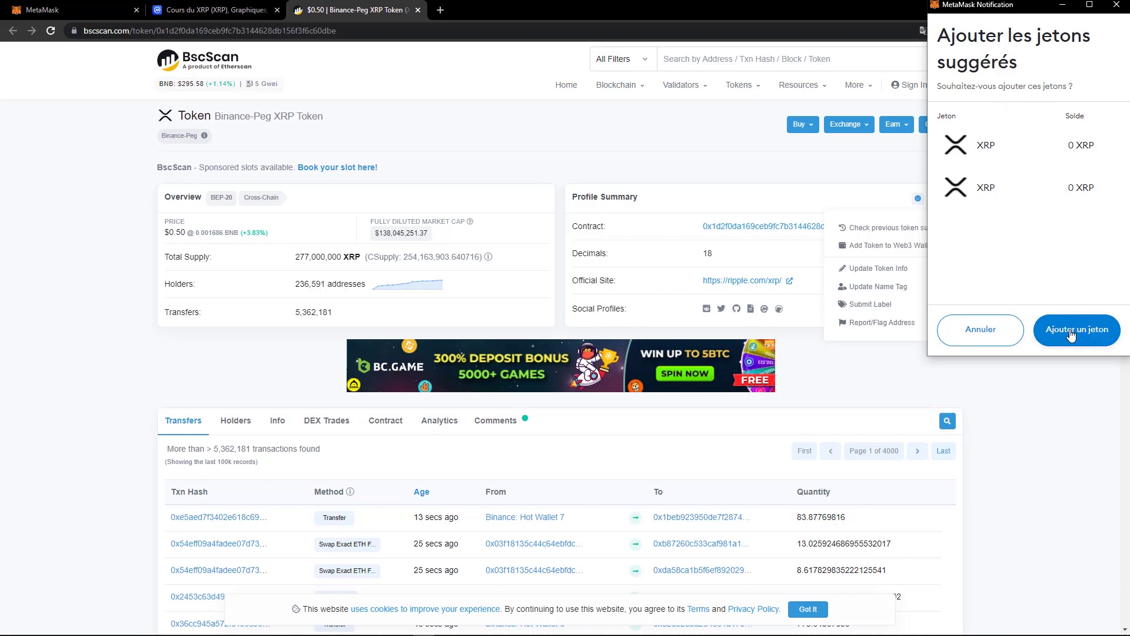
click(1072, 330)
click(76, 10)
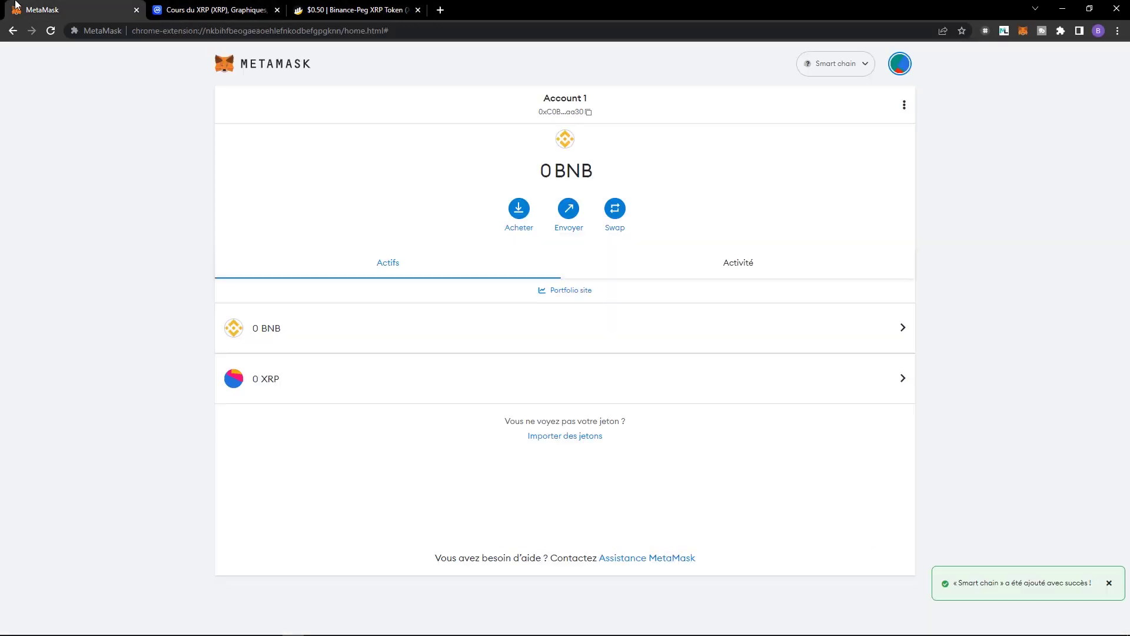